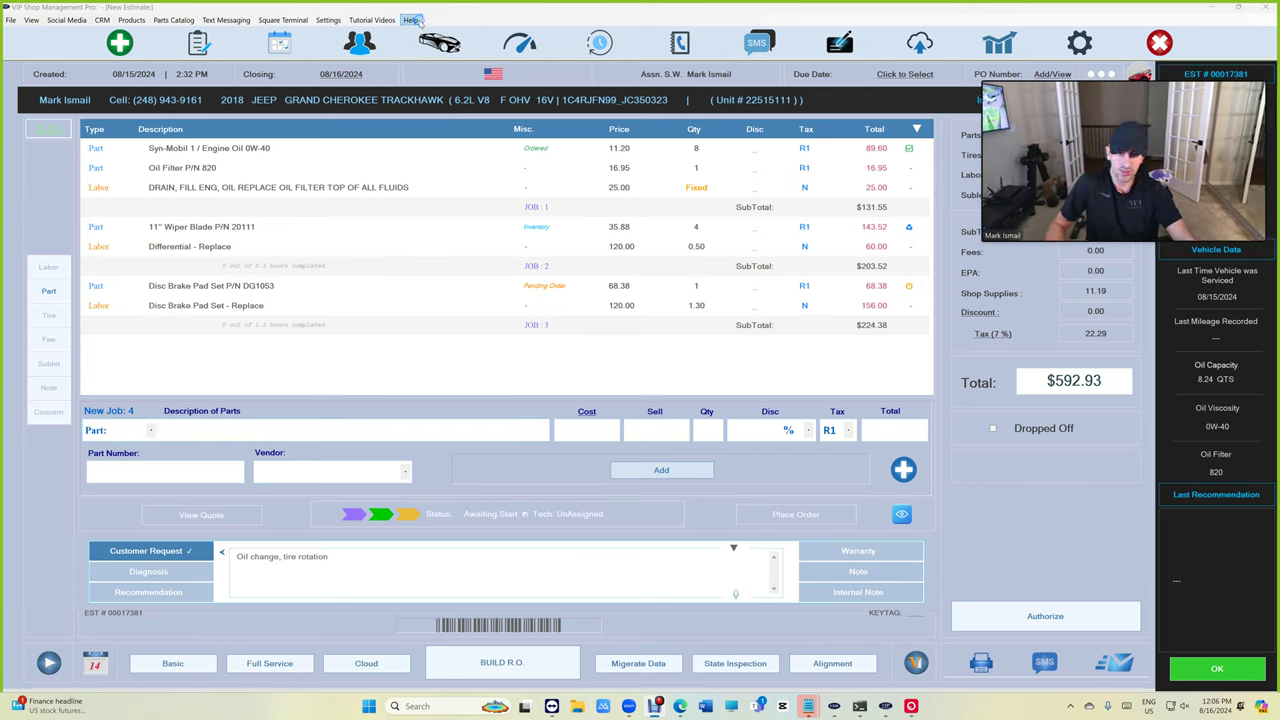
# Register the waiting tablet to this PC from Settings > Tablet.
pyautogui.click(328, 20)
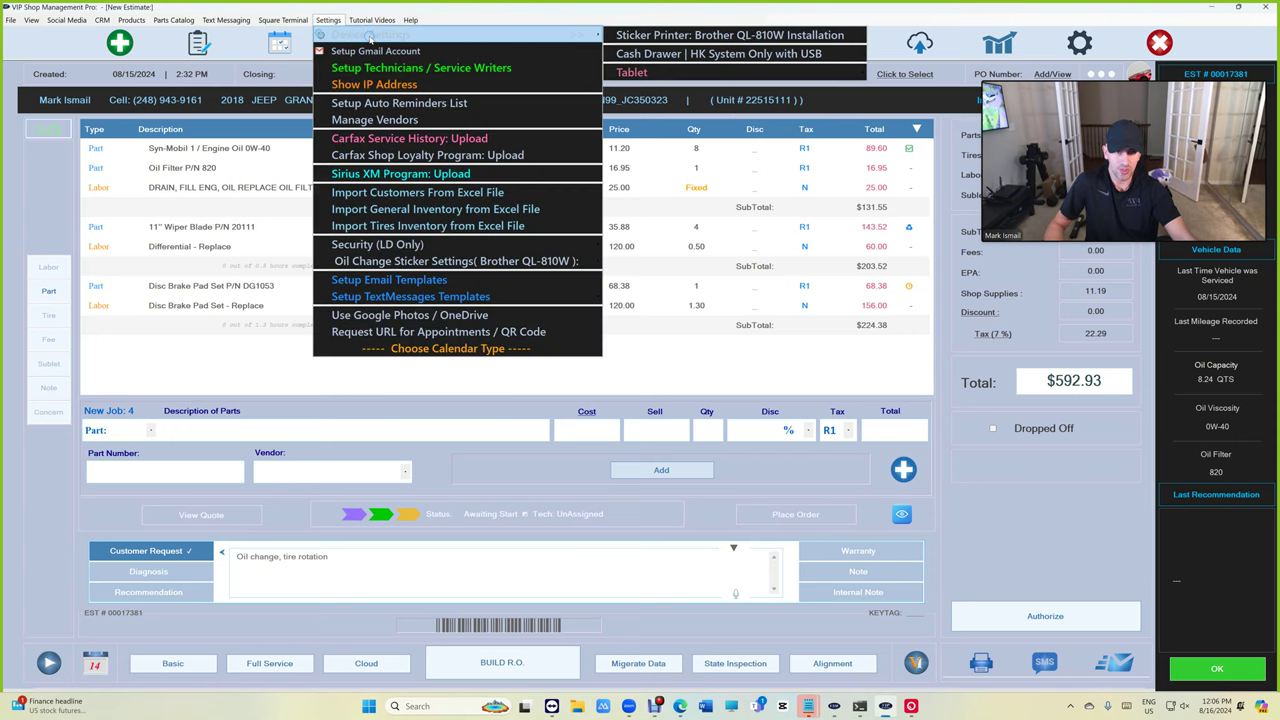
pyautogui.moveTo(680, 72)
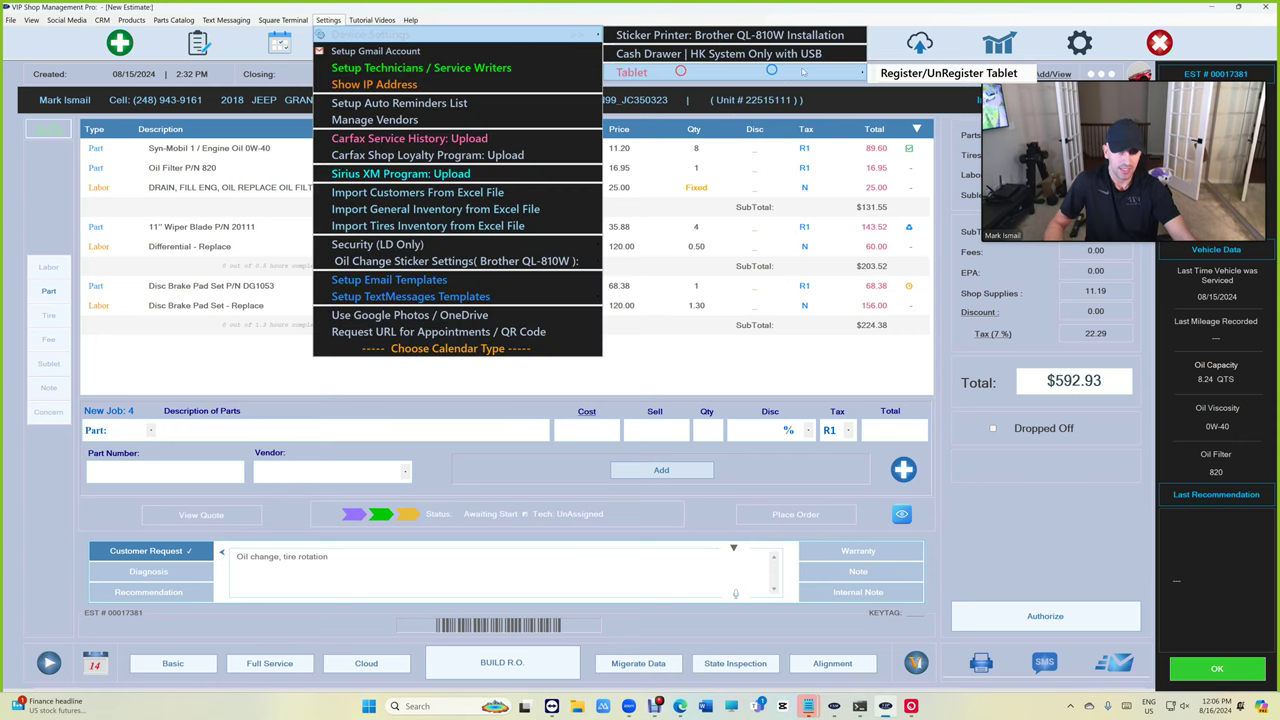
pyautogui.click(888, 76)
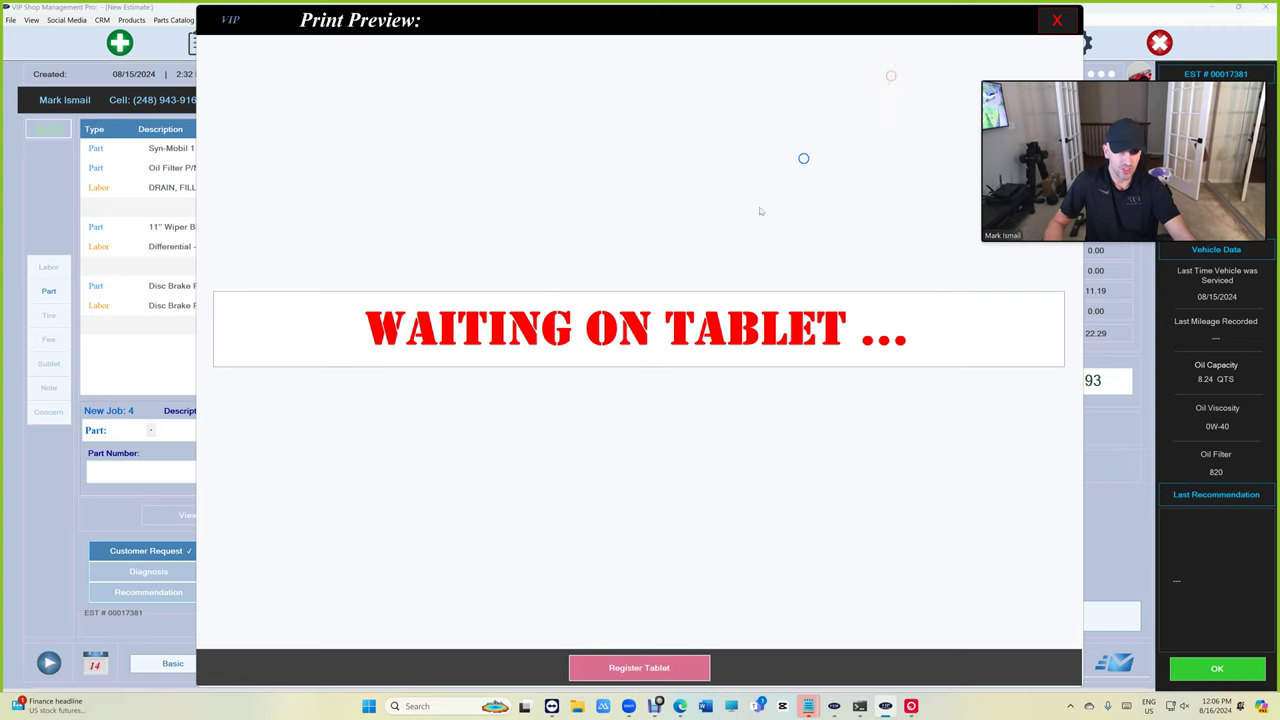
pyautogui.click(667, 667)
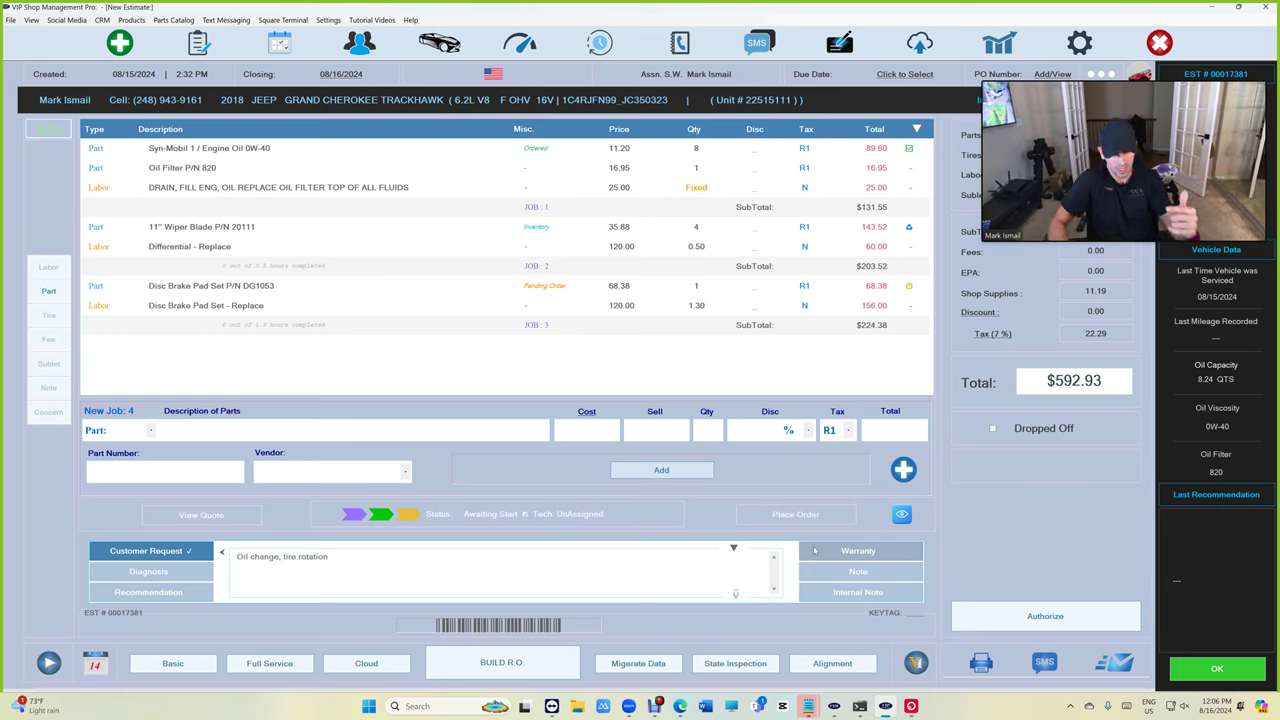
# Bring up the Print / Review options for the $592.93 Jeep estimate.
pyautogui.click(270, 307)
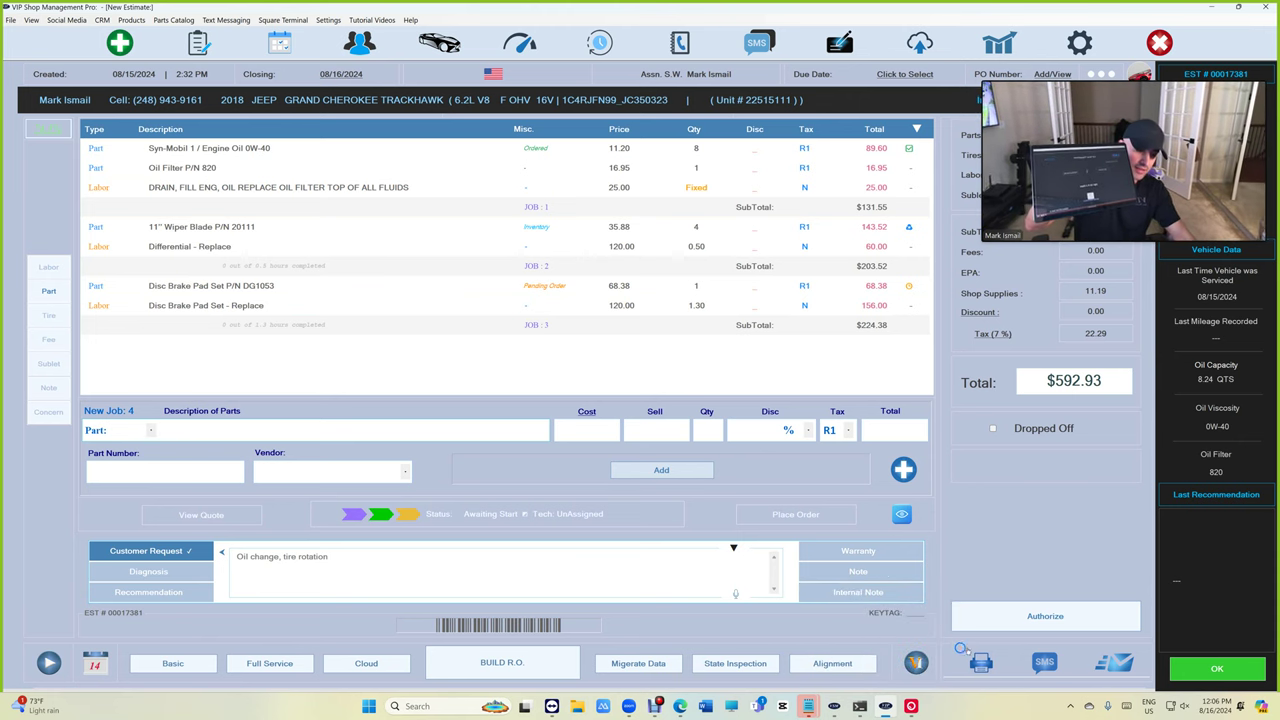
pyautogui.click(982, 662)
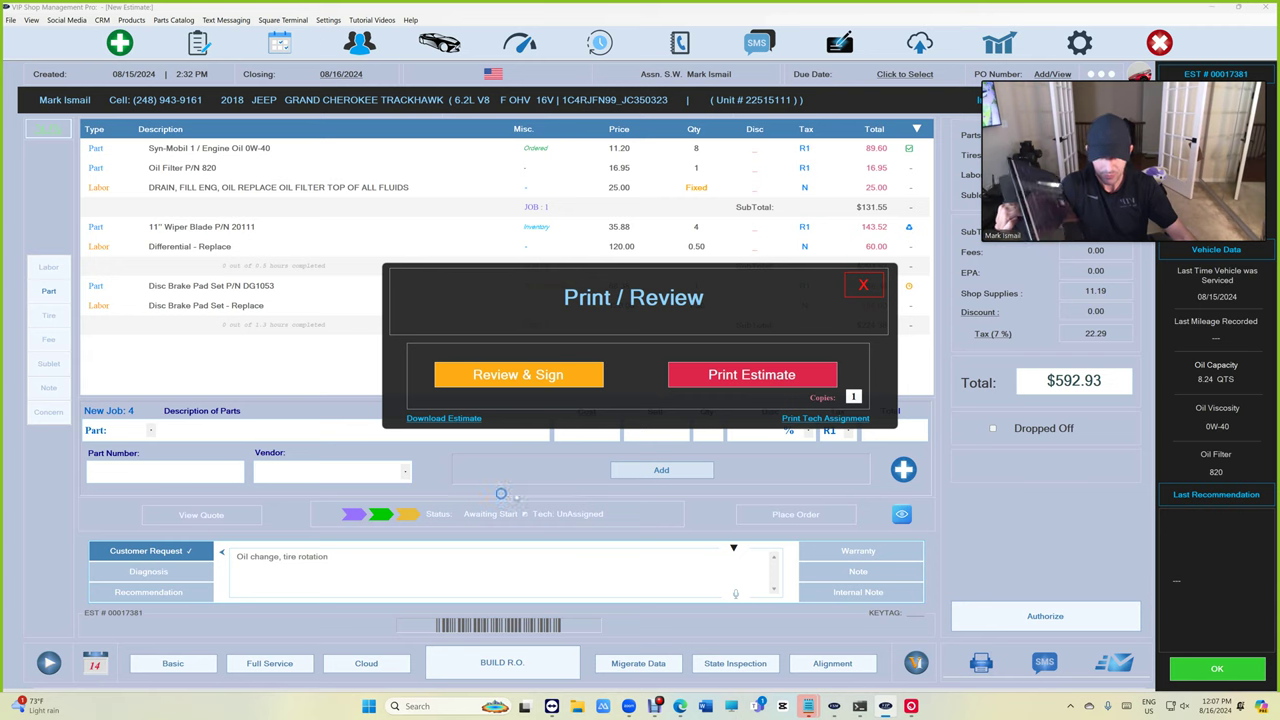
# Send the estimate to the tablet and review the returned 08/16/2024 customer signature.
pyautogui.click(572, 368)
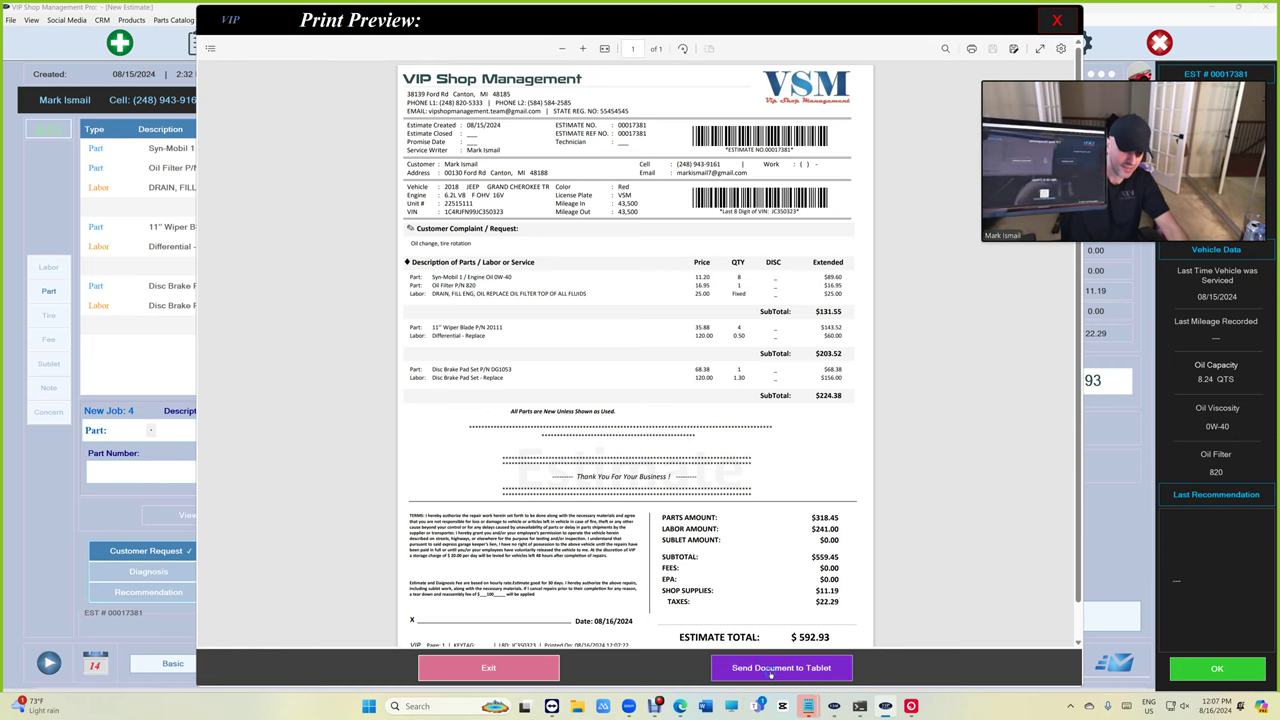
pyautogui.click(770, 668)
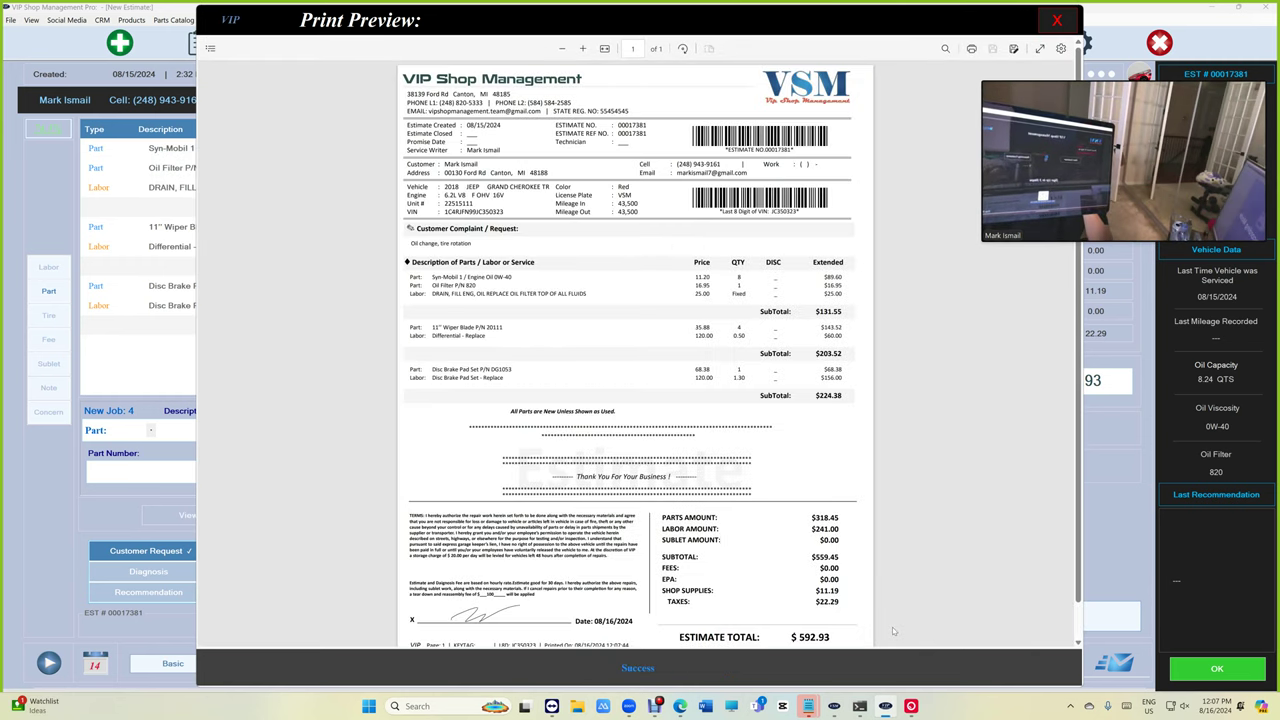
pyautogui.scroll(-1, 893, 631)
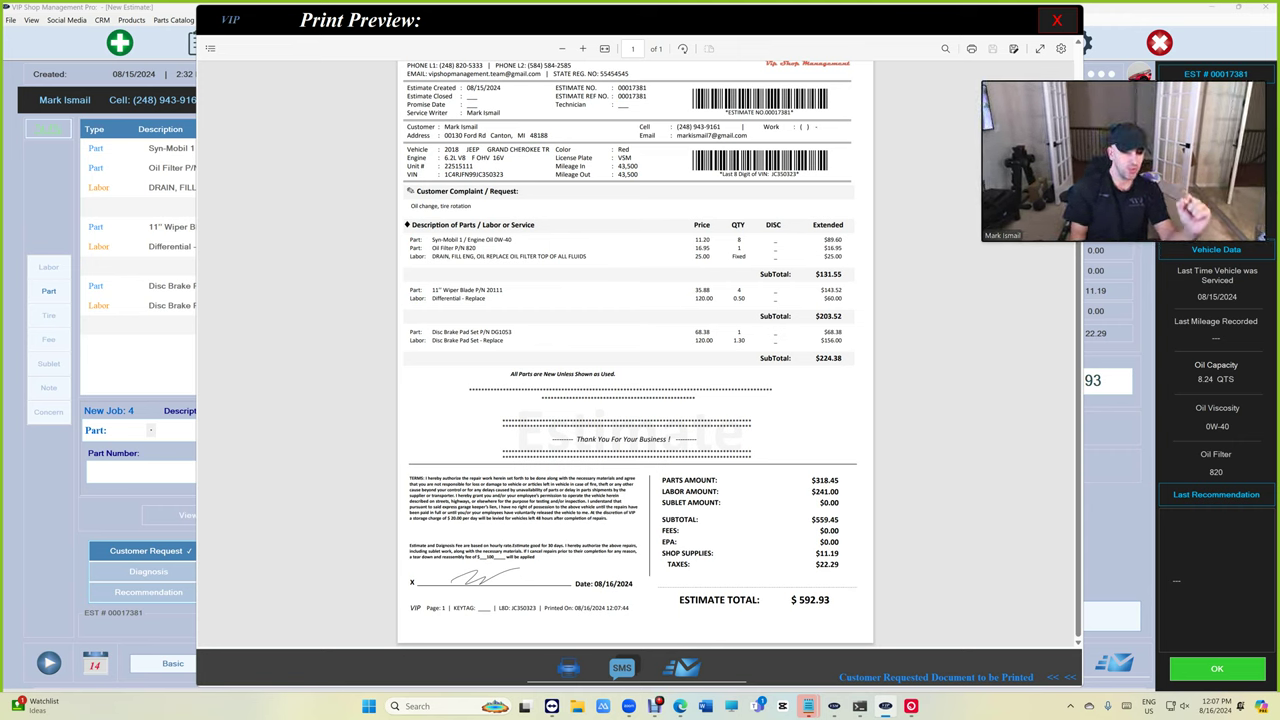
# Open the newest signed estimate PDF and scroll through its signature and total.
pyautogui.click(1057, 20)
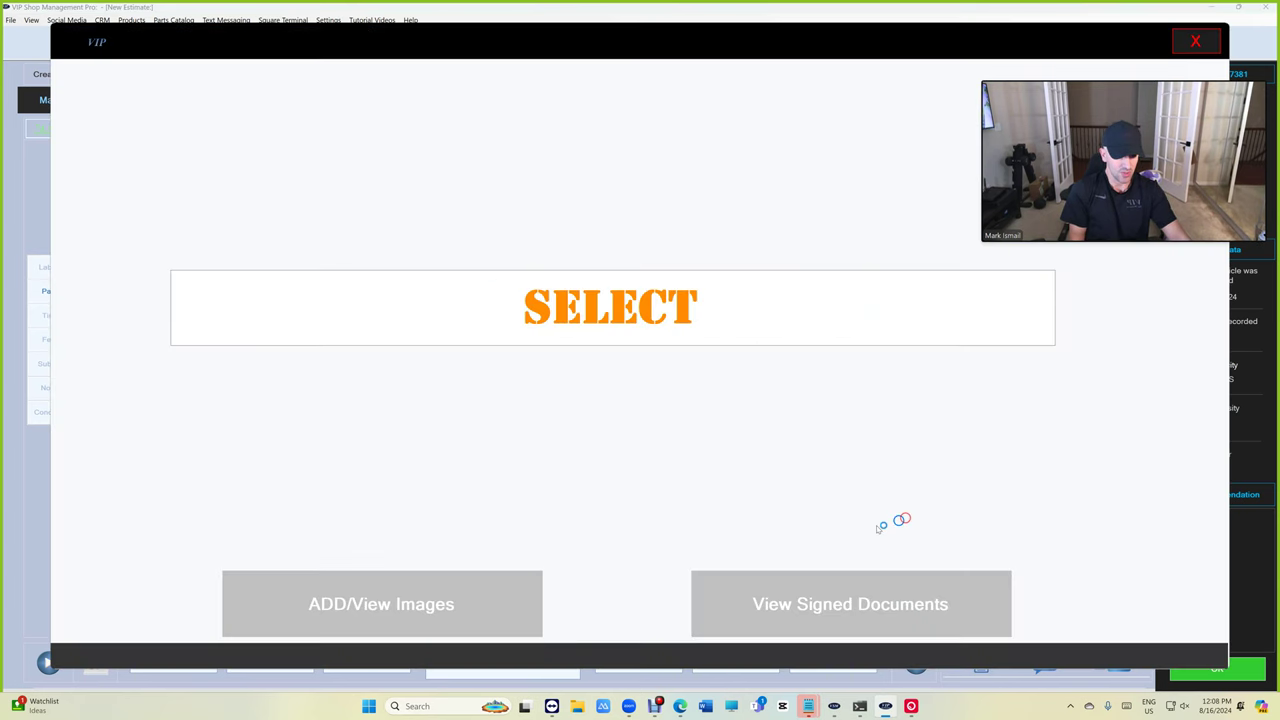
pyautogui.click(800, 604)
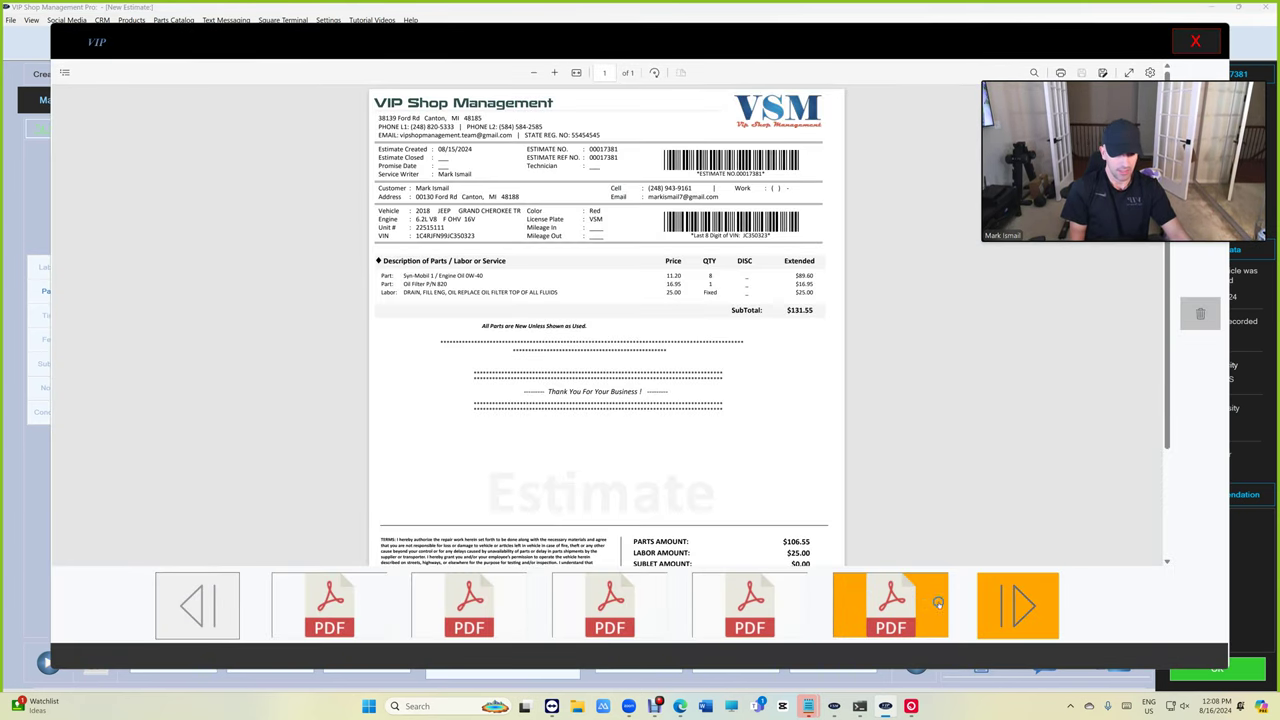
pyautogui.click(1000, 605)
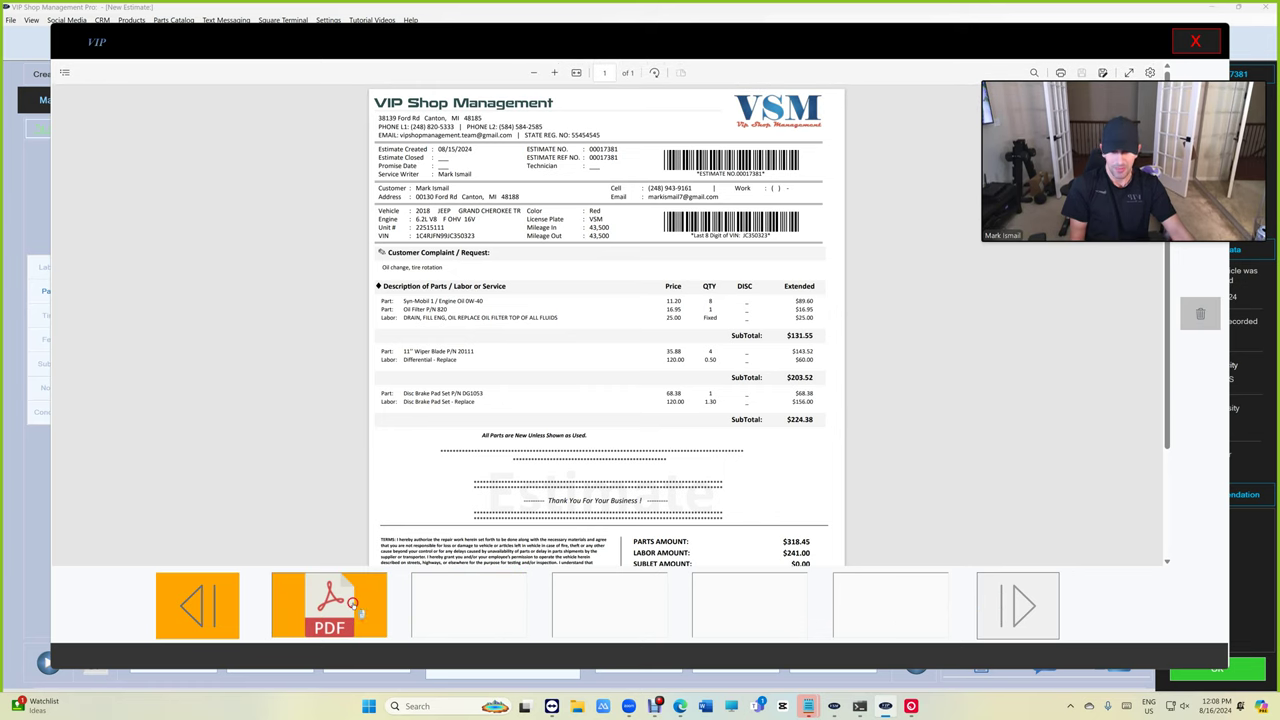
pyautogui.scroll(-3, 618, 426)
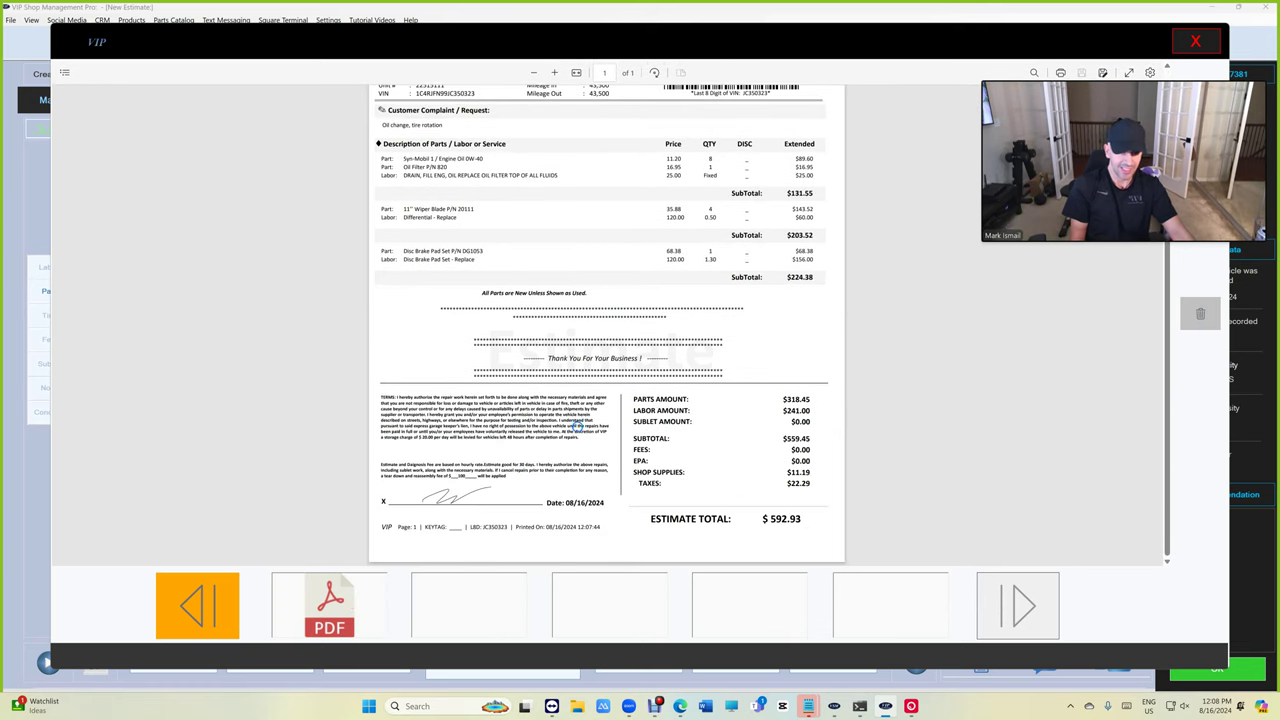
pyautogui.scroll(3, 630, 398)
pyautogui.scroll(-2, 640, 396)
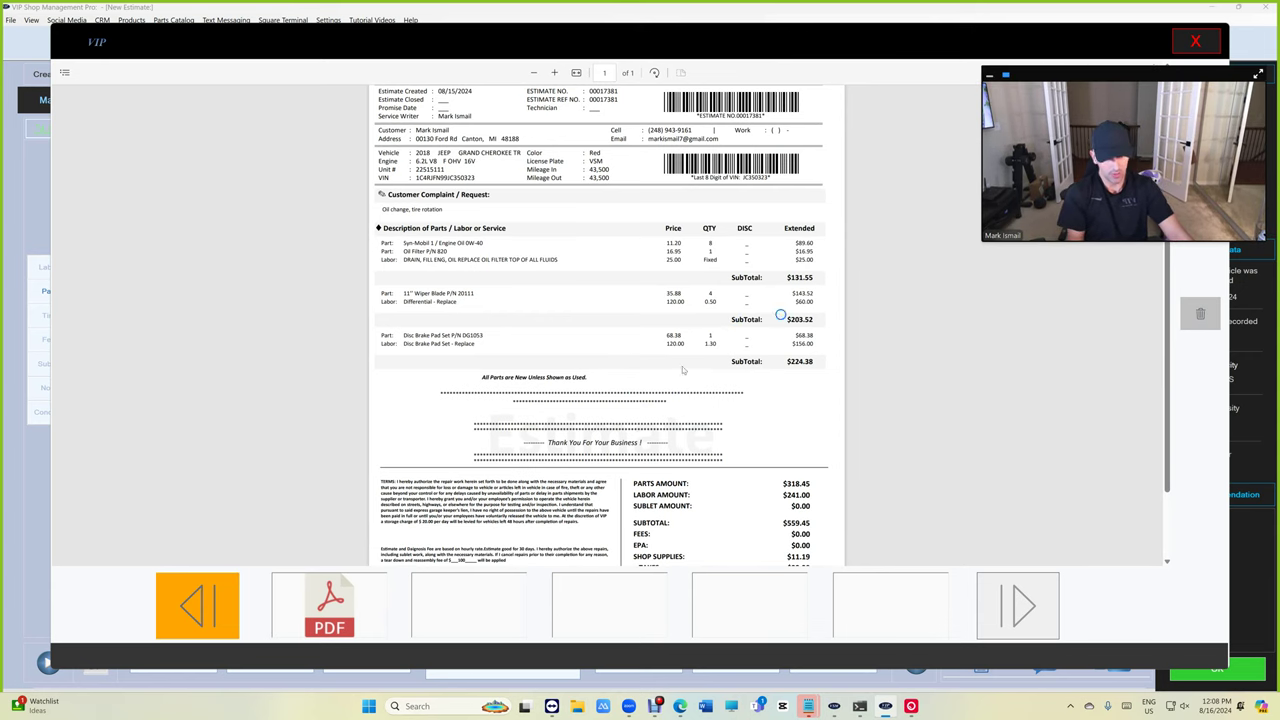
pyautogui.scroll(-2, 592, 474)
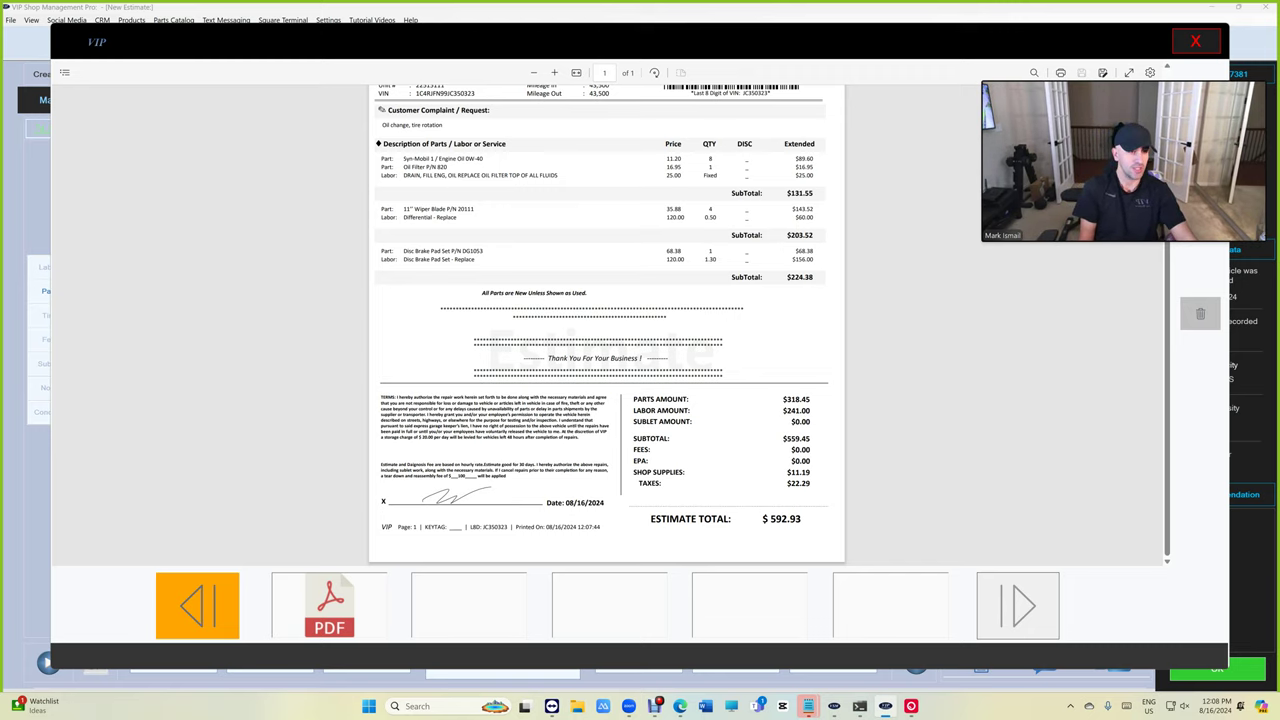
# Close the PDF viewer and authorize the $592.93 estimate in person.
pyautogui.click(1196, 46)
pyautogui.click(1194, 46)
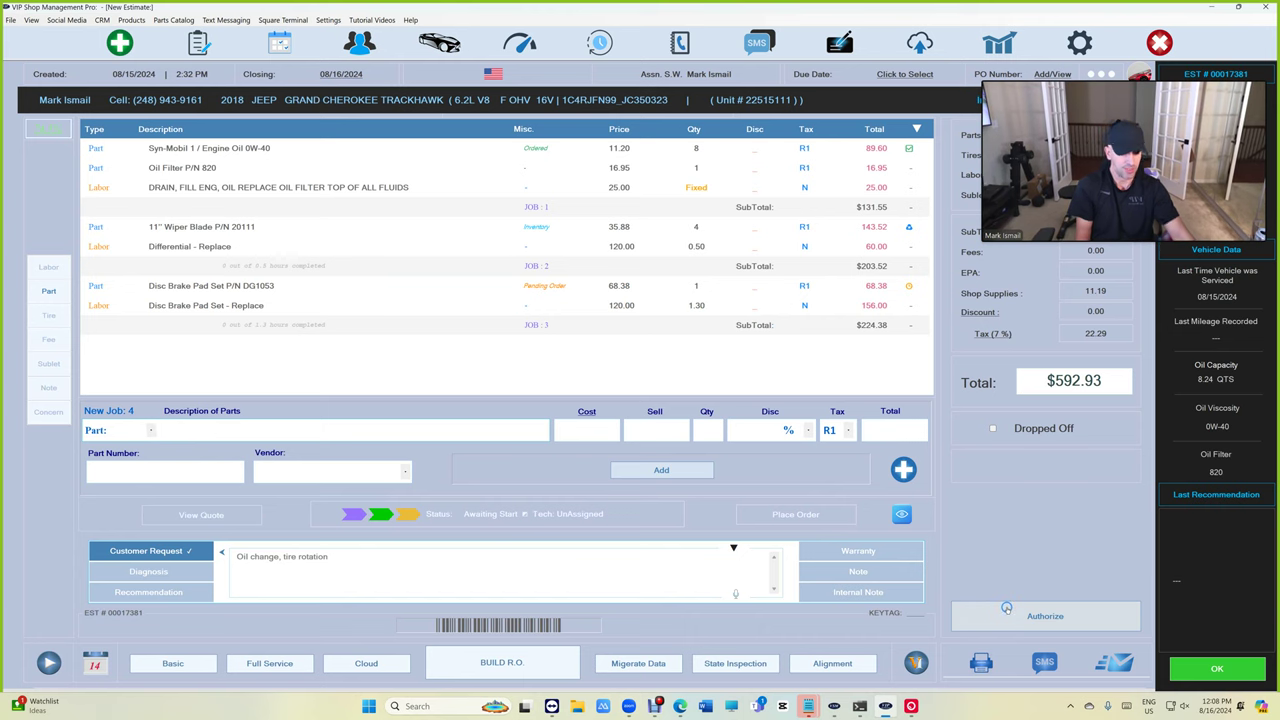
pyautogui.click(1000, 625)
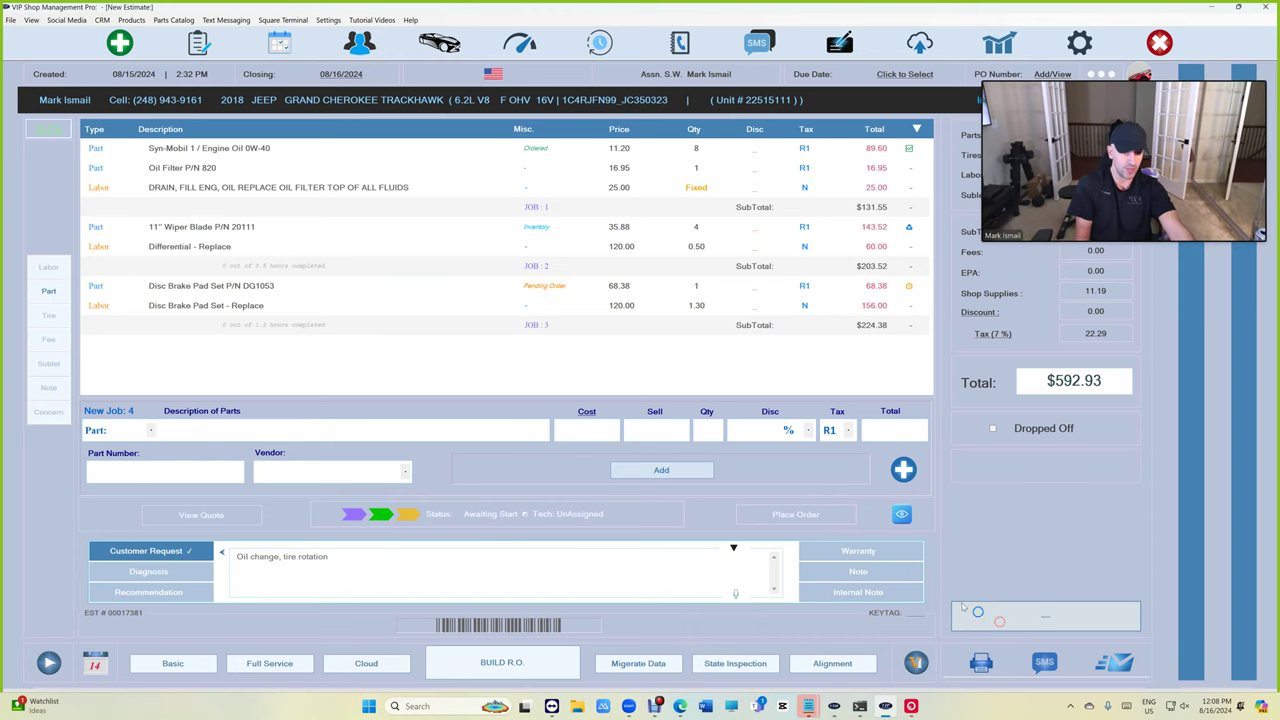
pyautogui.click(866, 388)
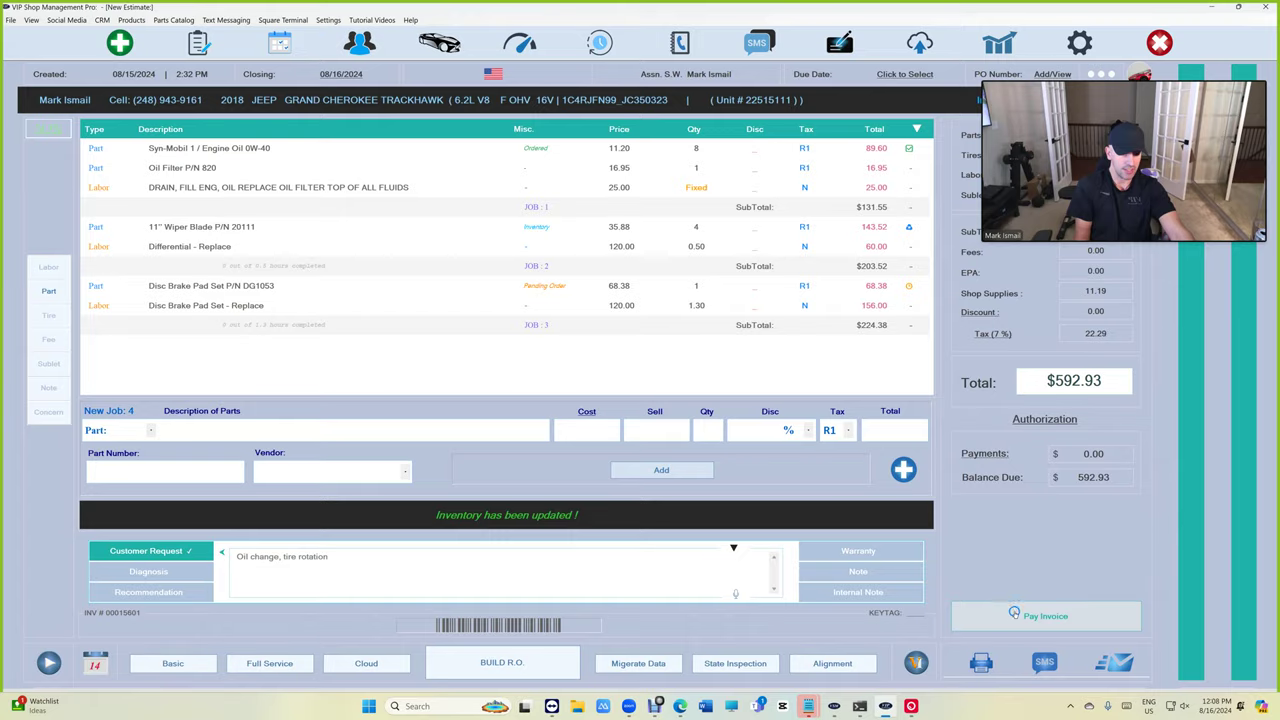
# Pay the full invoice balance in cash, leaving zero due.
pyautogui.click(1014, 617)
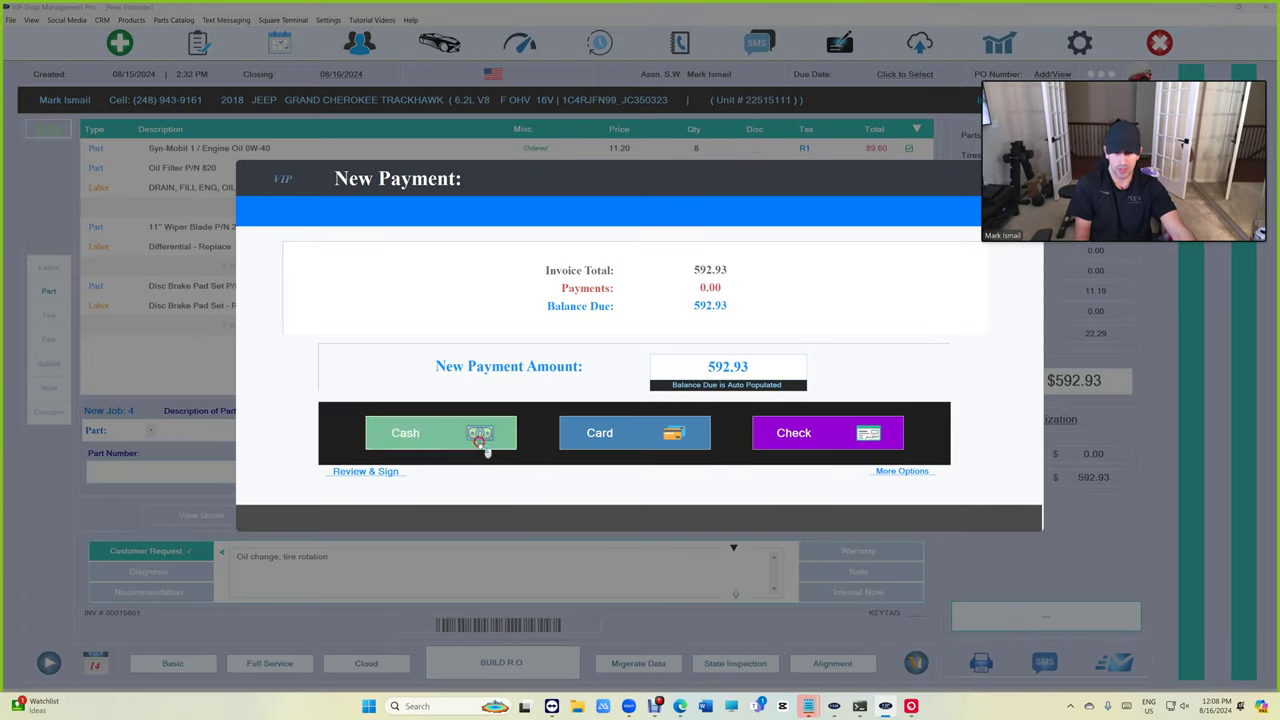
pyautogui.click(486, 446)
pyautogui.click(760, 455)
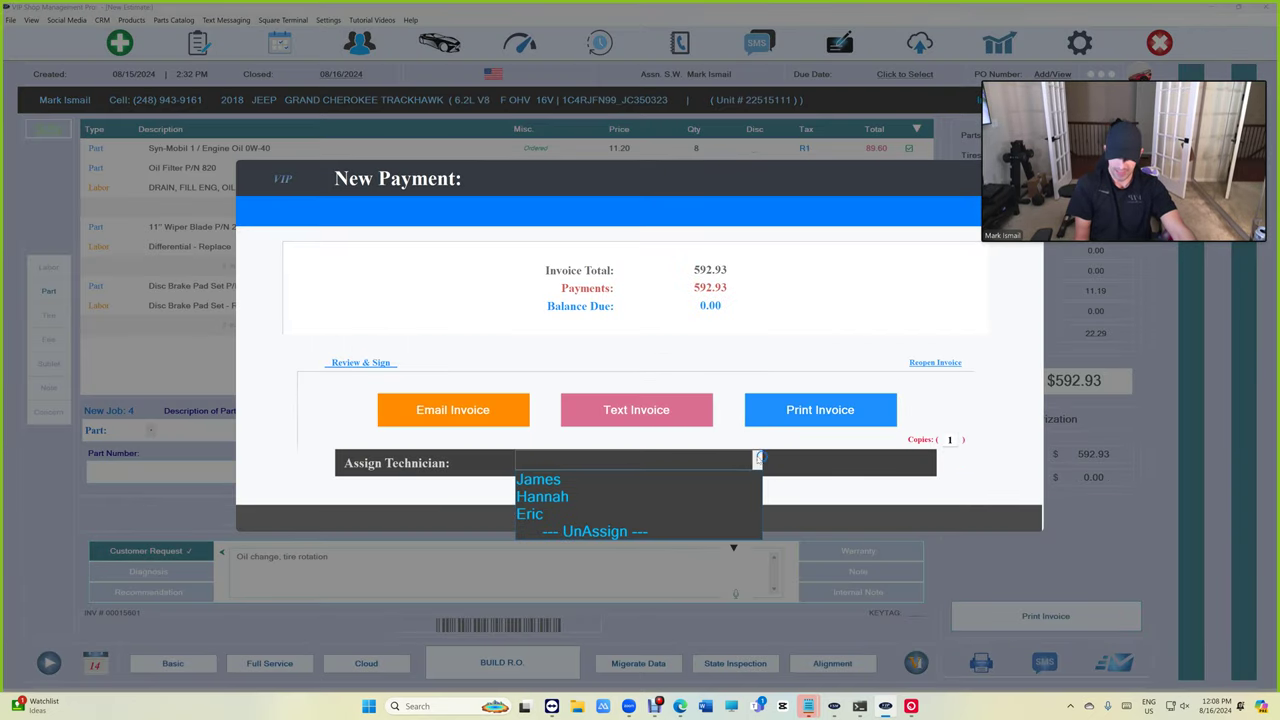
# Assign technician James to the paid $0.00-balance invoice.
pyautogui.click(566, 477)
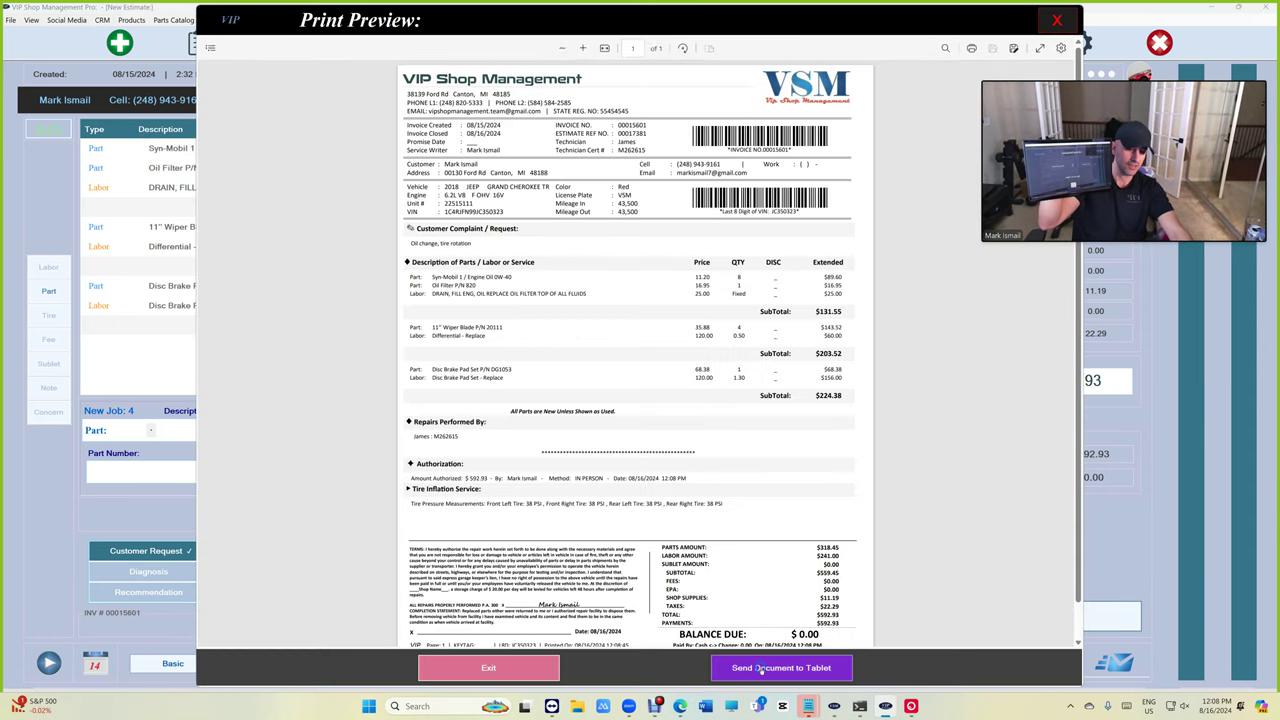
pyautogui.scroll(-1, 1014, 510)
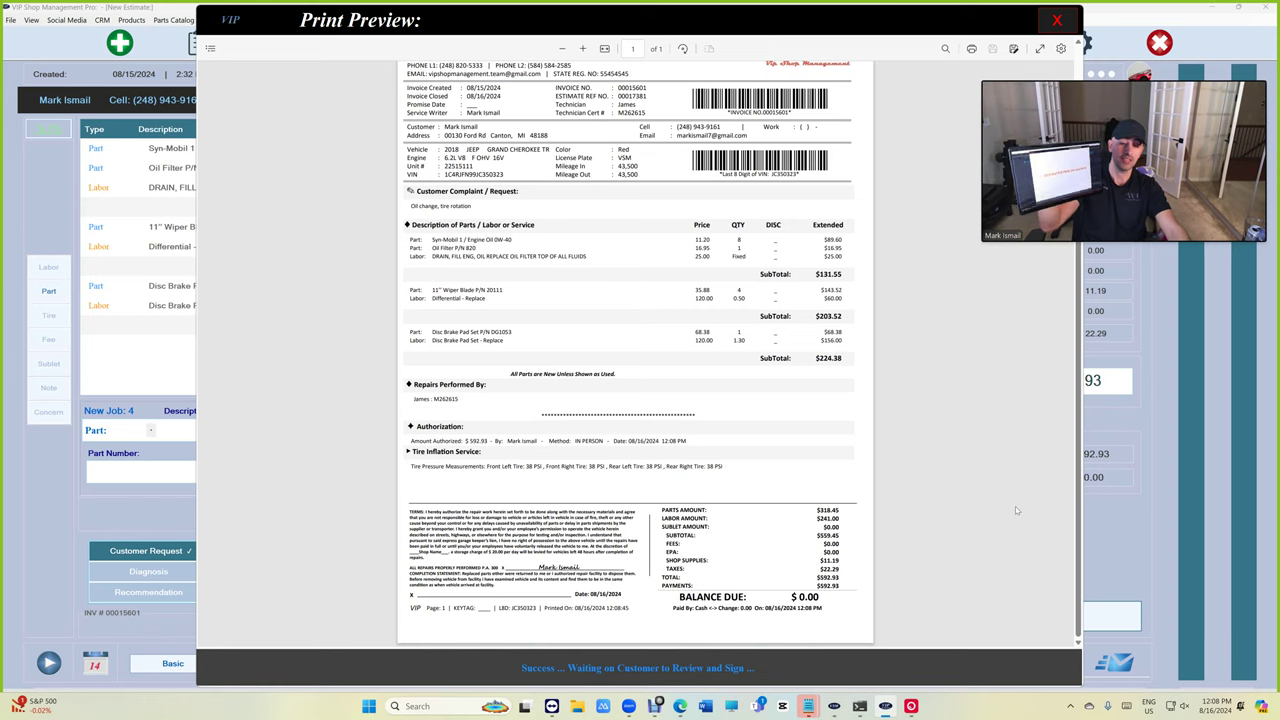